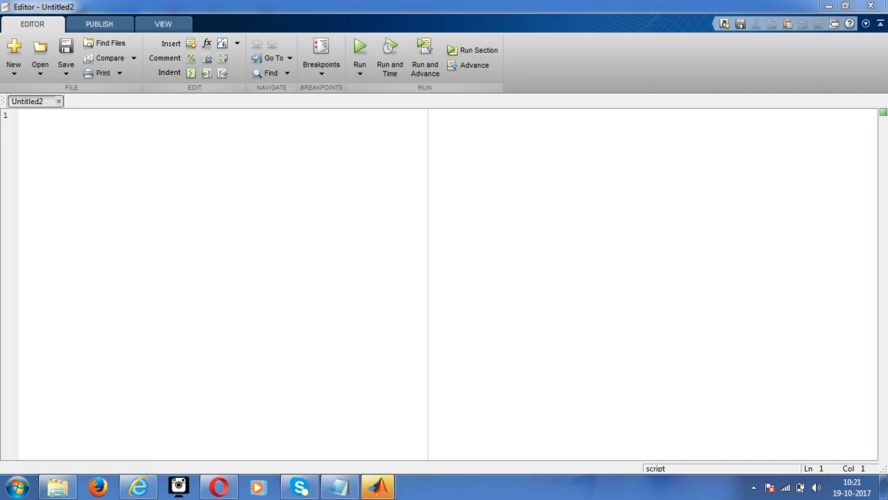
Begin the script with clc; clear all; close all; and define t=-3:0.001:100.
{"action": "left_click", "coordinate": [38, 115]}
{"action": "type", "text": "t=0:0.1:10"}
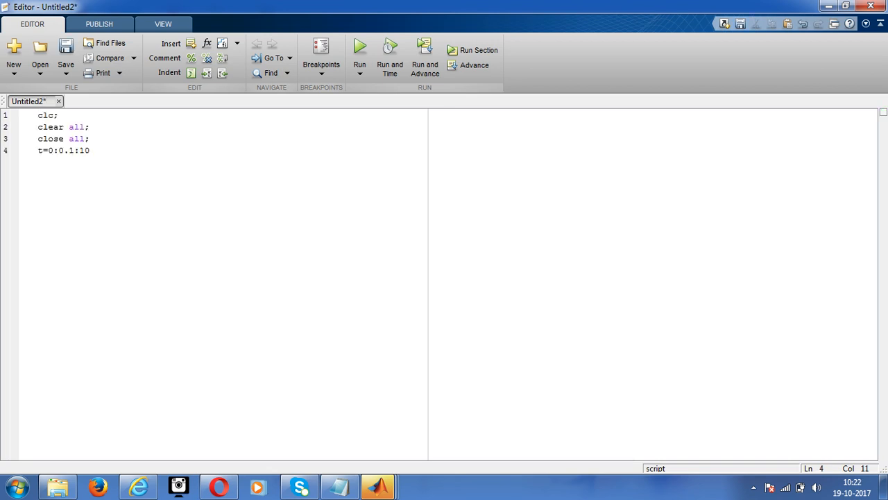
{"action": "key", "text": "BackSpace"}
{"action": "key", "text": "BackSpace"}
{"action": "key", "text": "BackSpace"}
{"action": "key", "text": "BackSpace"}
{"action": "key", "text": "BackSpace"}
{"action": "key", "text": "BackSpace"}
{"action": "key", "text": "BackSpace"}
{"action": "key", "text": "BackSpace"}
{"action": "type", "text": "-3"}
{"action": "type", "text": ";"}
{"action": "type", "text": "0"}
{"action": "type", "text": ".0"}
{"action": "type", "text": "0"}
{"action": "type", "text": "1"}
{"action": "type", "text": ":"}
{"action": "type", "text": "100"}
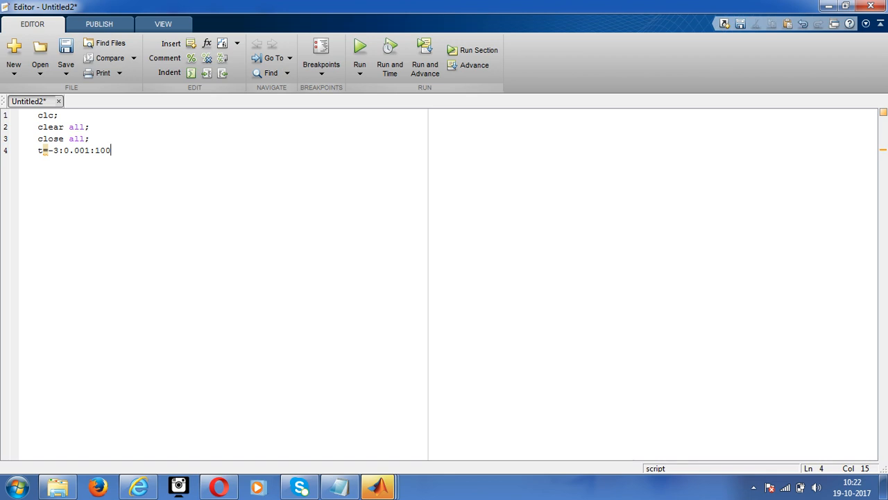
{"action": "key", "text": "Return"}
{"action": "type", "text": "d="}
{"action": "type", "text": "z"}
{"action": "type", "text": "eo"}
{"action": "type", "text": "s"}
Define d=zeros(size(t)); on line 5, fixing the misspelled zeros.
{"action": "key", "text": "BackSpace"}
{"action": "key", "text": "BackSpace"}
{"action": "type", "text": "ros("}
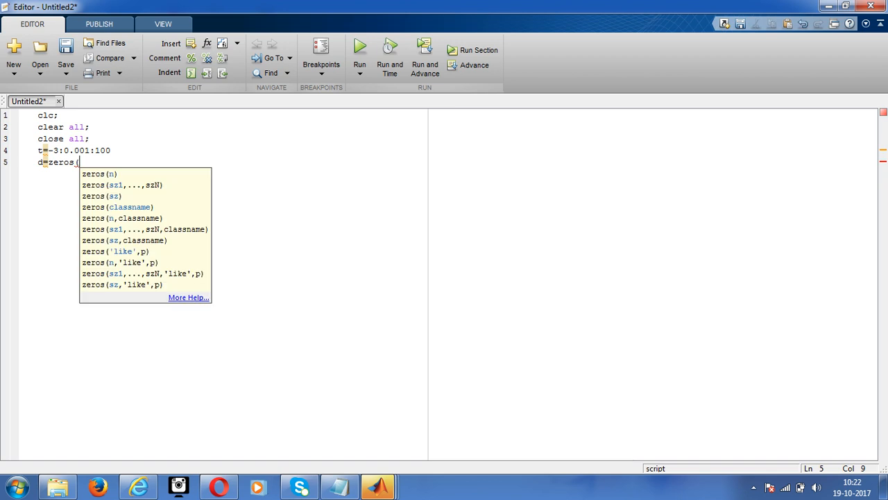
{"action": "type", "text": "si"}
{"action": "type", "text": "ze("}
{"action": "type", "text": "t)"}
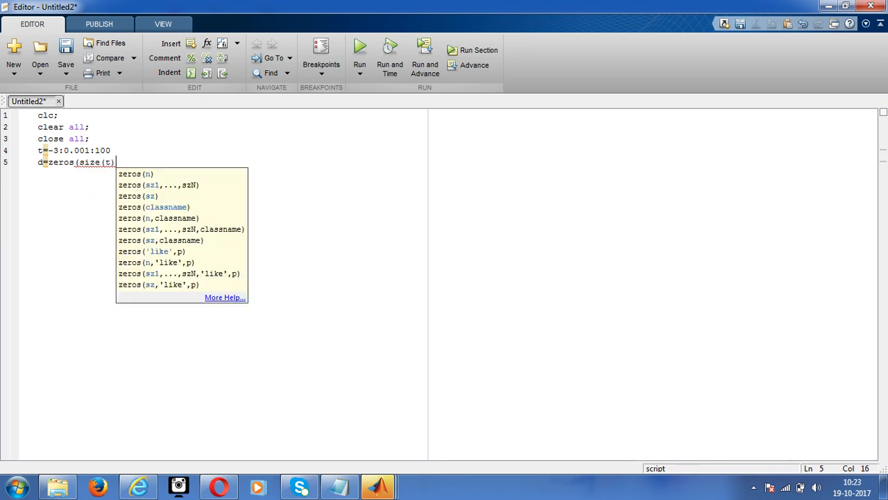
{"action": "type", "text": ")"}
{"action": "type", "text": ";"}
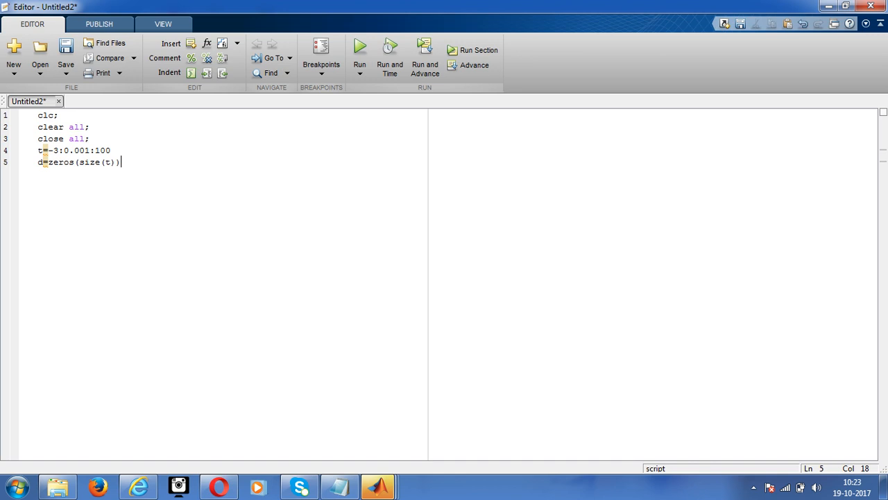
{"action": "key", "text": "Return"}
{"action": "type", "text": "d="}
Complete line 6 as d(t==0)=1; to set the impulse at t equal to zero.
{"action": "key", "text": "BackSpace"}
{"action": "type", "text": "(t"}
{"action": "type", "text": "=="}
{"action": "type", "text": "0)"}
{"action": "type", "text": "=1"}
{"action": "type", "text": ";"}
{"action": "key", "text": "Return"}
{"action": "type", "text": "su"}
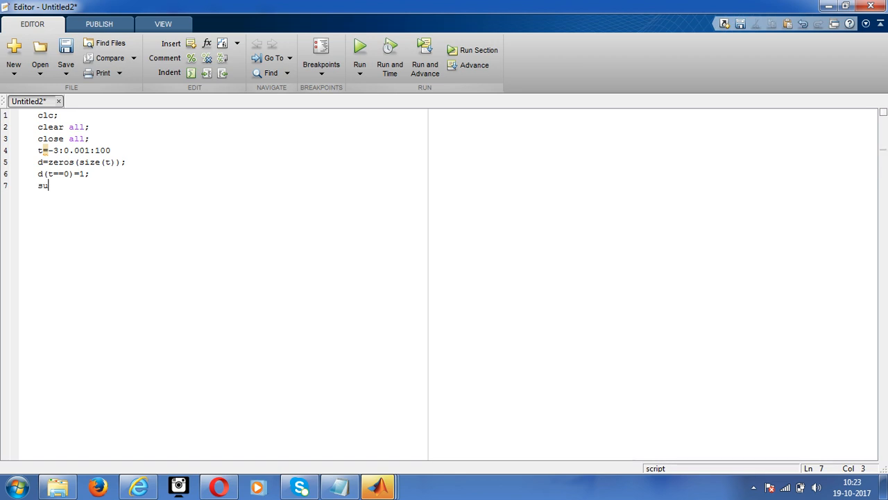
{"action": "type", "text": "b[plot"}
Write subplot(4,4,5); on line 7, correcting the mistyped start.
{"action": "key", "text": "BackSpace"}
{"action": "key", "text": "BackSpace"}
{"action": "key", "text": "BackSpace"}
{"action": "key", "text": "BackSpace"}
{"action": "key", "text": "BackSpace"}
{"action": "key", "text": "BackSpace"}
{"action": "type", "text": "bplot"}
{"action": "type", "text": "("}
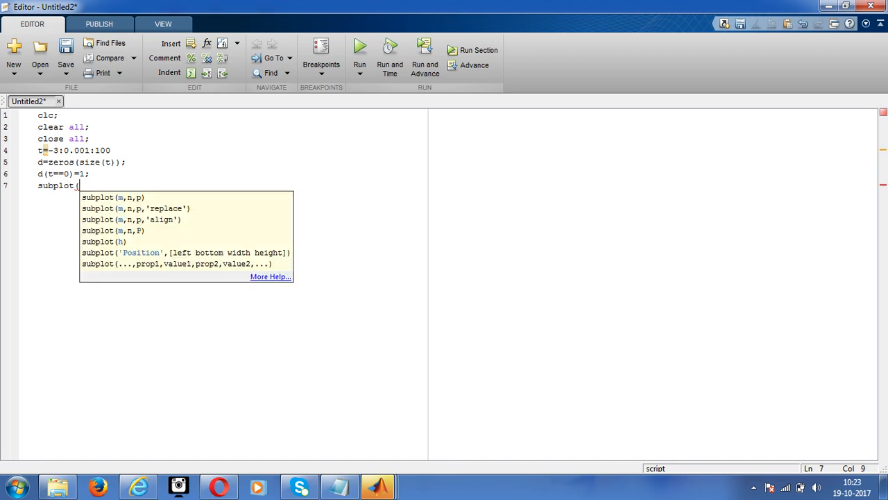
{"action": "type", "text": "4,4,"}
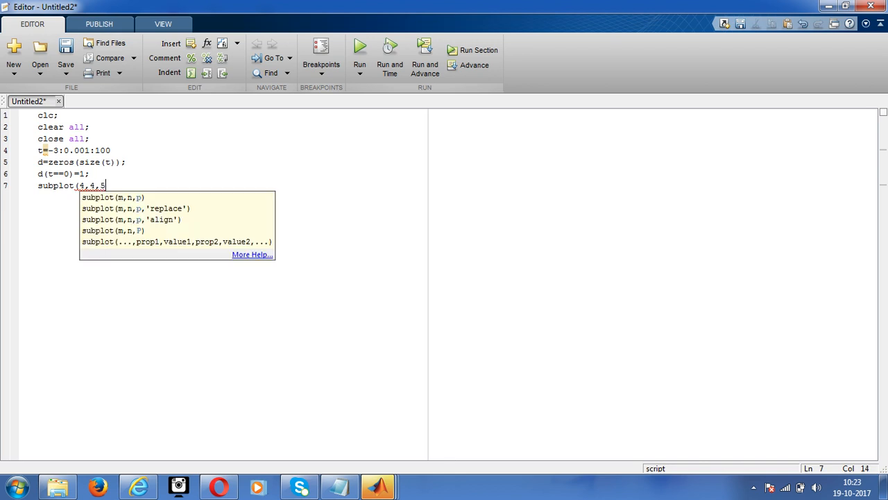
{"action": "type", "text": "5)"}
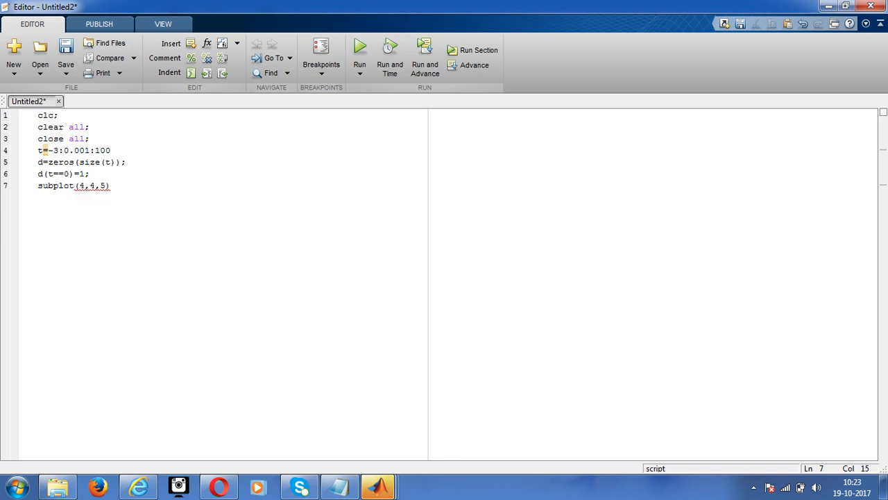
{"action": "type", "text": ";"}
{"action": "key", "text": "Return"}
{"action": "type", "text": "plot"}
{"action": "type", "text": "("}
{"action": "type", "text": "t"}
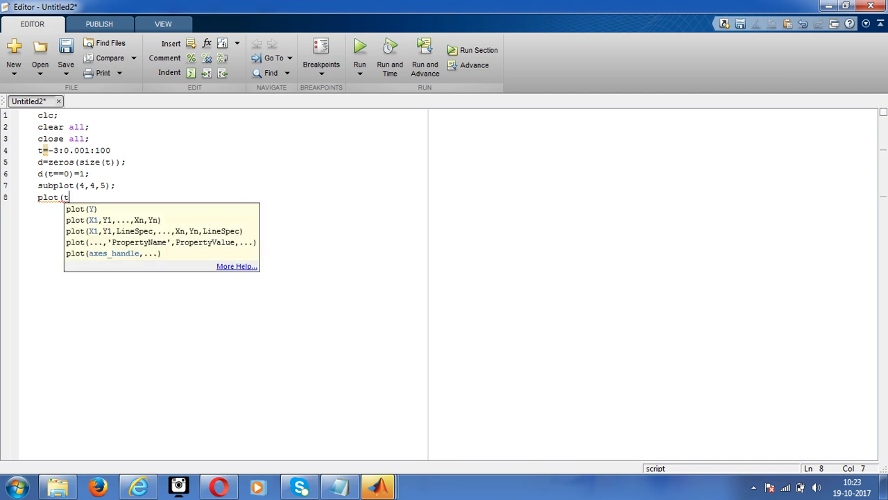
{"action": "type", "text": ","}
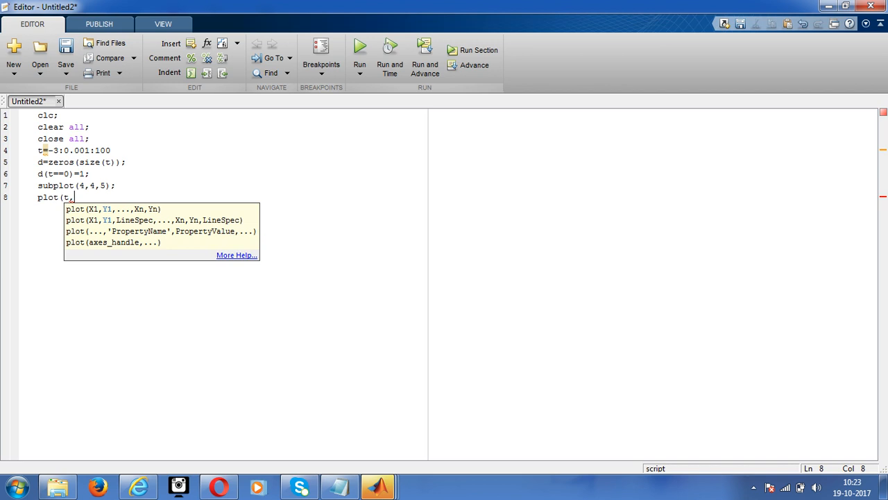
{"action": "type", "text": "d"}
{"action": "type", "text": ");"}
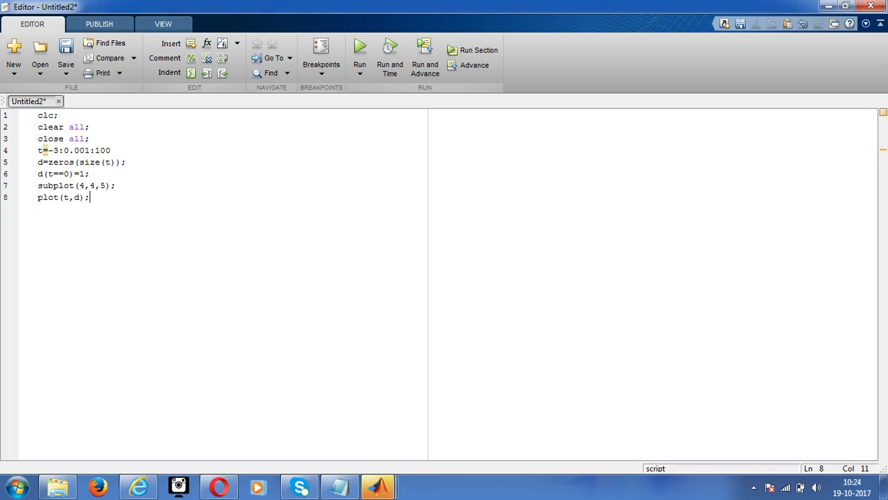
Add plot(t,d); on line 8 and return to the subplot line above.
{"action": "key", "text": "Up"}
Change line 7 to subplot(2,1,1); and start a new line below plot(t,d);.
{"action": "key", "text": "Delete"}
{"action": "key", "text": "BackSpace"}
{"action": "key", "text": "BackSpace"}
{"action": "type", "text": "2,1"}
{"action": "key", "text": "Right"}
{"action": "key", "text": "Right"}
{"action": "key", "text": "BackSpace"}
{"action": "type", "text": "1"}
{"action": "key", "text": "Right"}
{"action": "key", "text": "Return"}
{"action": "type", "text": "xla"}
{"action": "type", "text": "bel("}
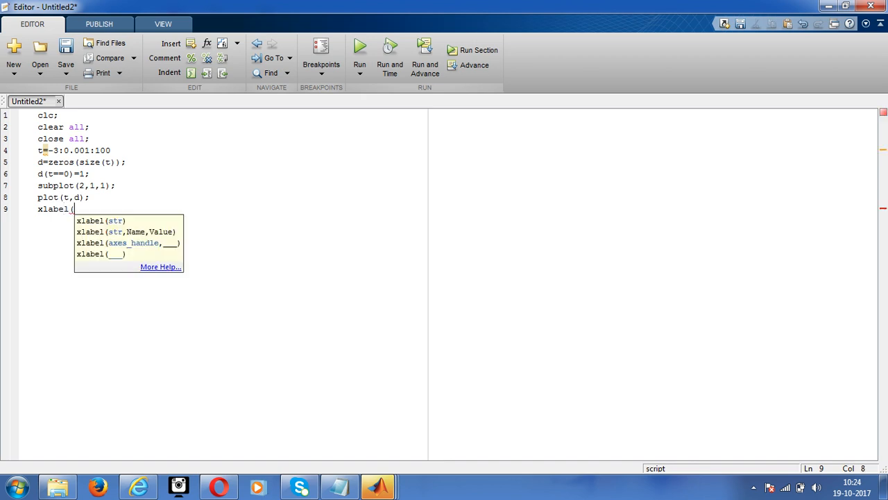
{"action": "type", "text": "'"}
{"action": "type", "text": "time'"}
{"action": "type", "text": ")"}
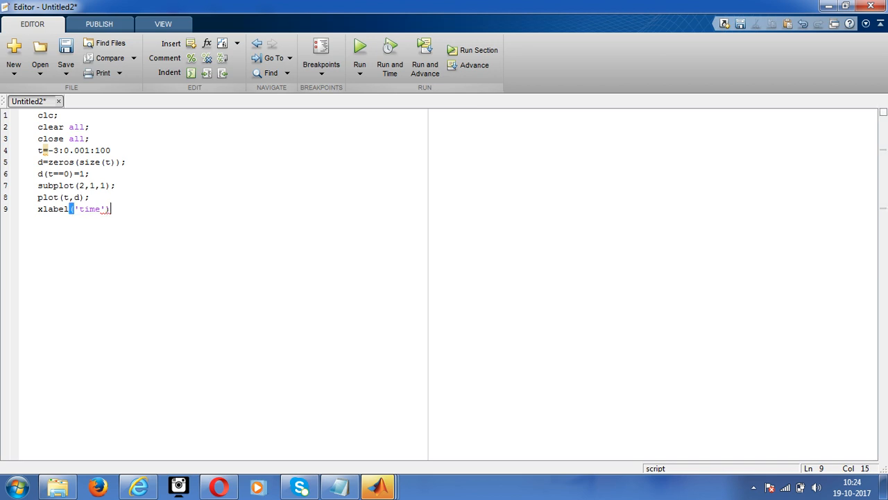
{"action": "type", "text": ";"}
Add xlabel('time'); on line 9 and ylabel('amplitude'); on line 10.
{"action": "key", "text": "Return"}
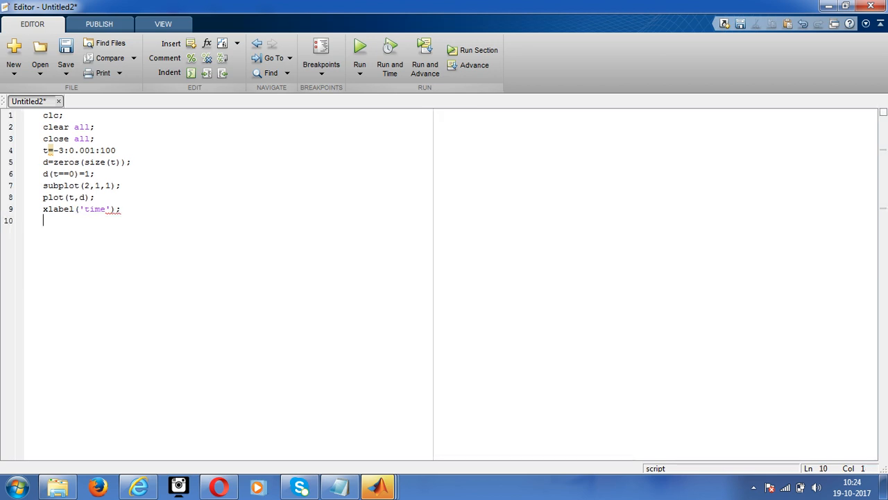
{"action": "type", "text": "ylab"}
{"action": "type", "text": "el"}
{"action": "type", "text": "('"}
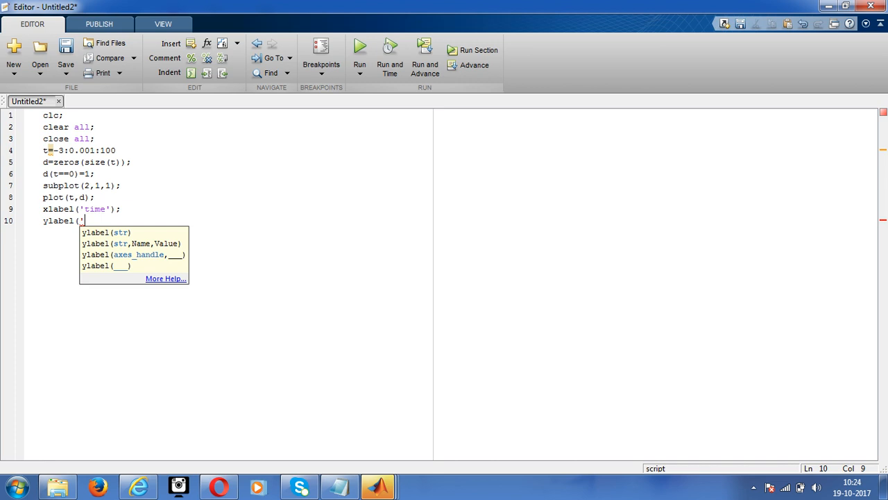
{"action": "type", "text": "ampli"}
{"action": "type", "text": "tude'"}
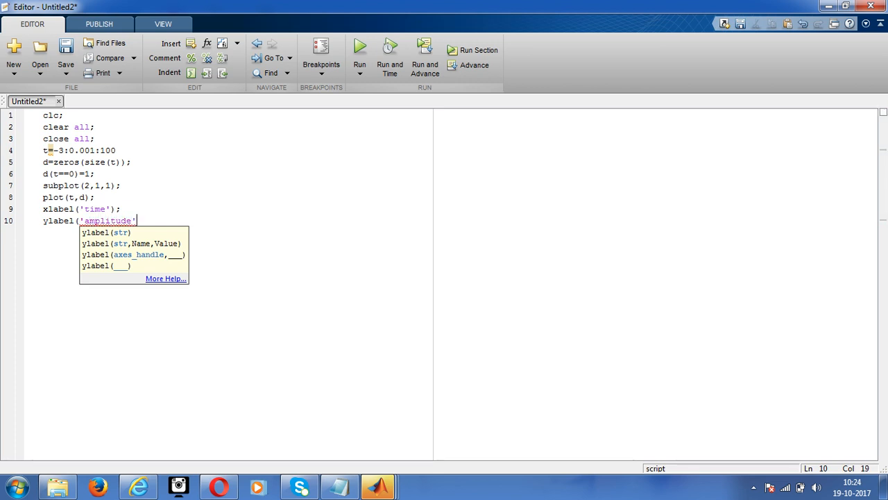
{"action": "type", "text": ")"}
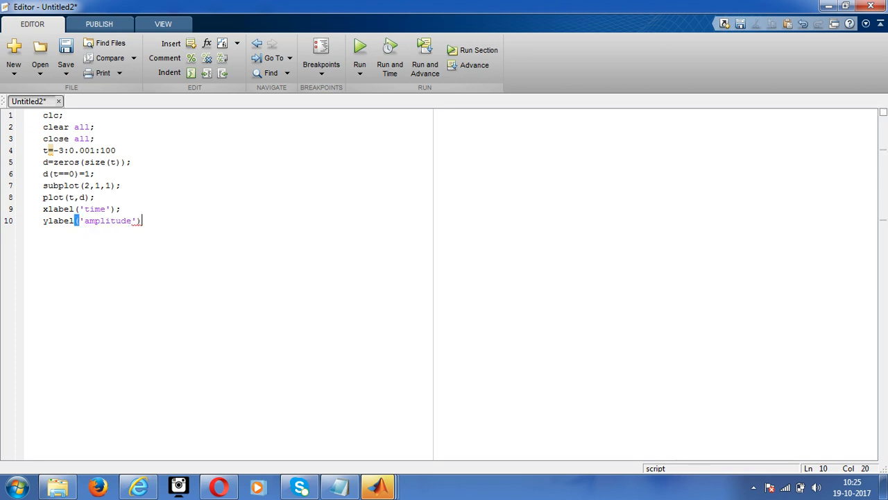
{"action": "type", "text": ";"}
{"action": "key", "text": "Return"}
{"action": "type", "text": "til"}
Add title('con. impulse signal') on line 11 and start an empty line 12.
{"action": "key", "text": "BackSpace"}
{"action": "type", "text": "tle"}
{"action": "type", "text": "("}
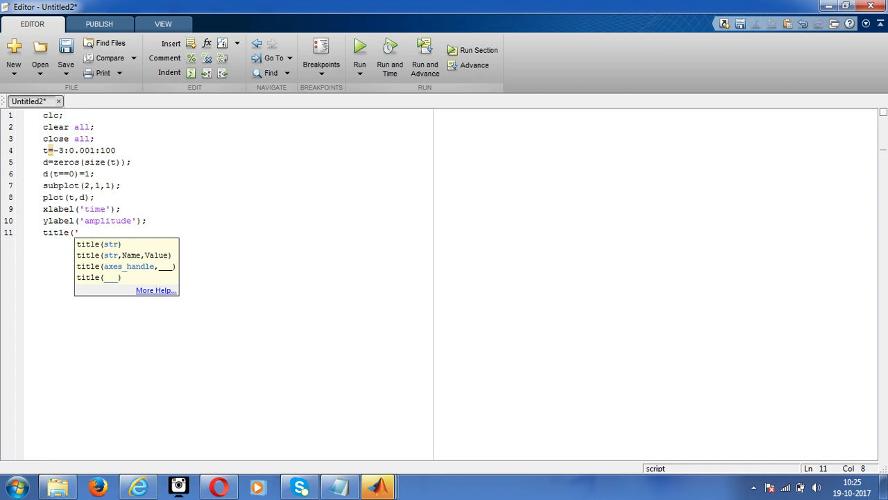
{"action": "type", "text": "'con"}
{"action": "type", "text": ". imp"}
{"action": "type", "text": "ulse s"}
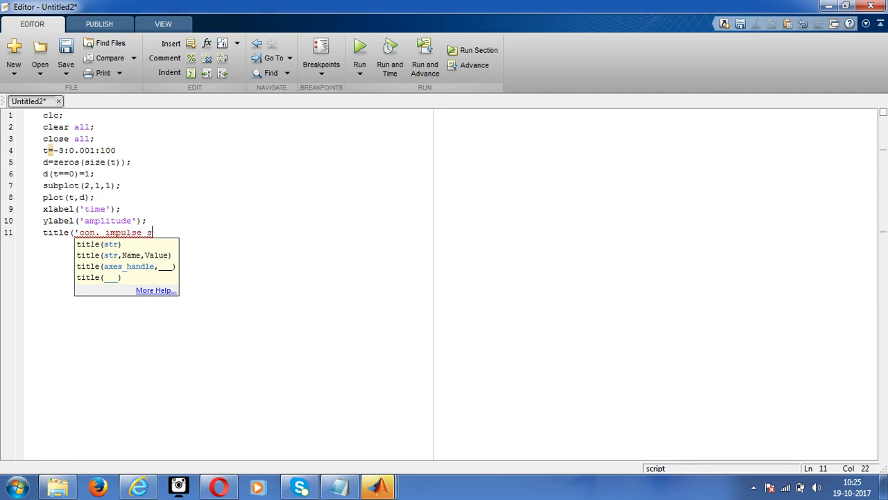
{"action": "type", "text": "ignal"}
{"action": "type", "text": "')"}
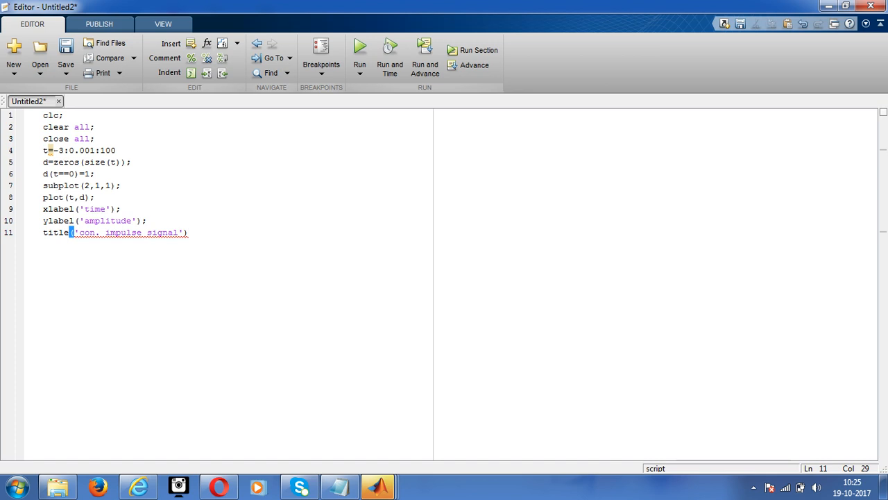
{"action": "key", "text": "Return"}
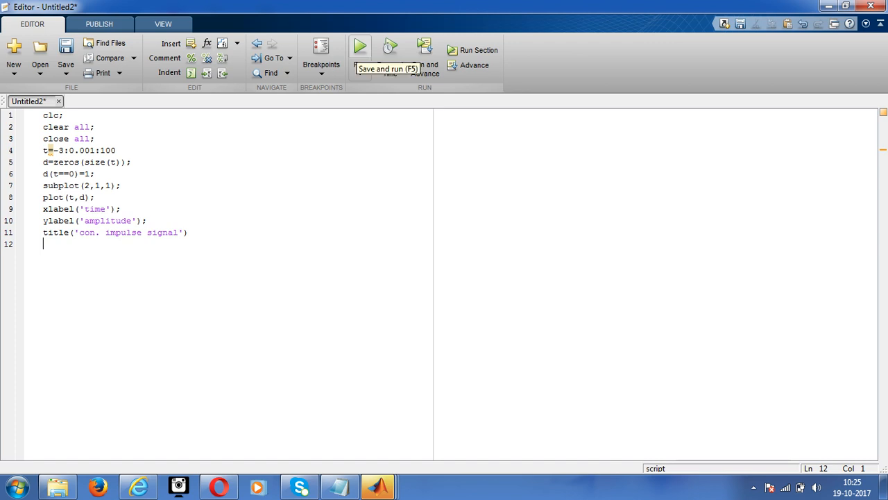
Run the script and choose the tsc folder on New Volume (D:) as save location.
{"action": "left_click", "coordinate": [361, 47]}
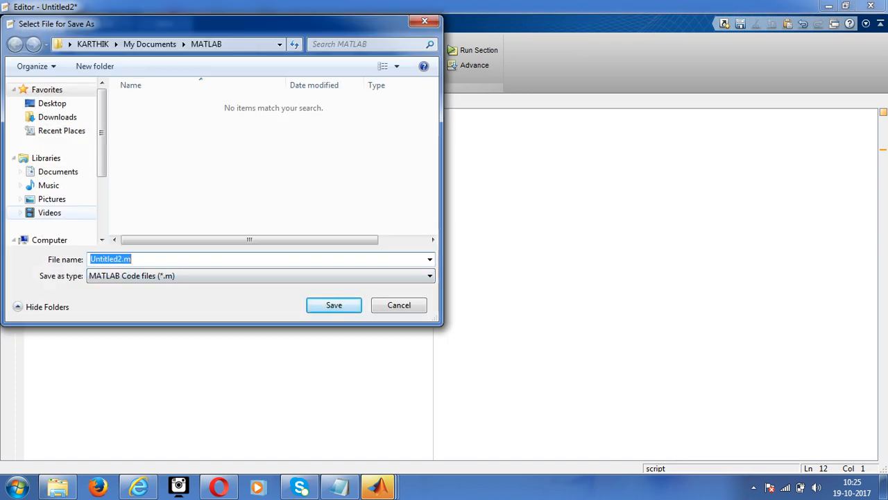
{"action": "scroll", "coordinate": [52, 173], "scroll_direction": "down", "scroll_amount": 3}
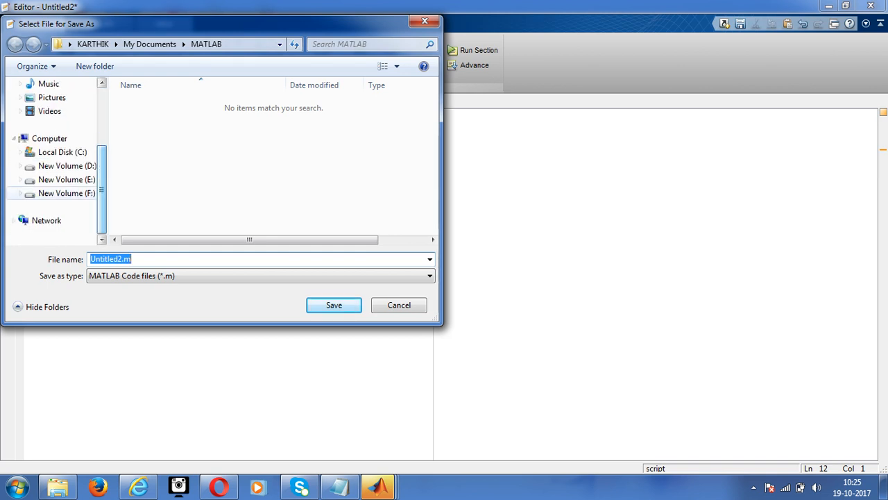
{"action": "left_click", "coordinate": [66, 165]}
{"action": "scroll", "coordinate": [52, 174], "scroll_direction": "down", "scroll_amount": 3}
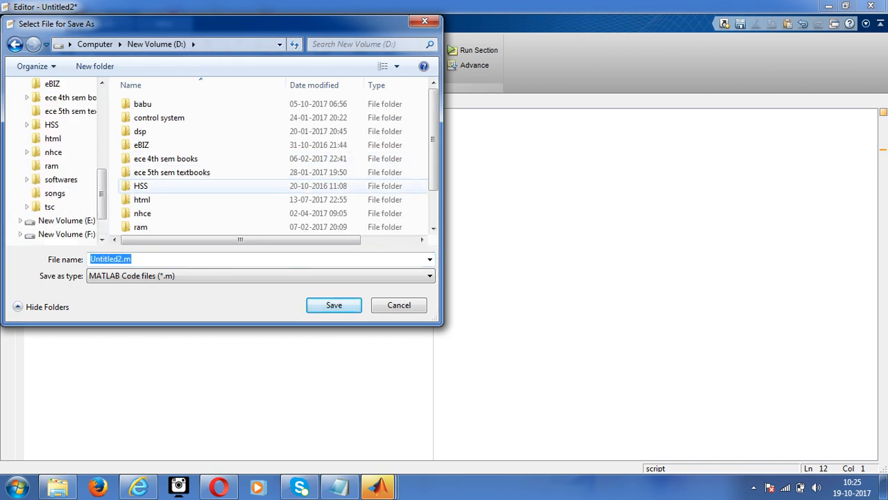
{"action": "scroll", "coordinate": [52, 174], "scroll_direction": "down", "scroll_amount": 2}
{"action": "left_click", "coordinate": [432, 228]}
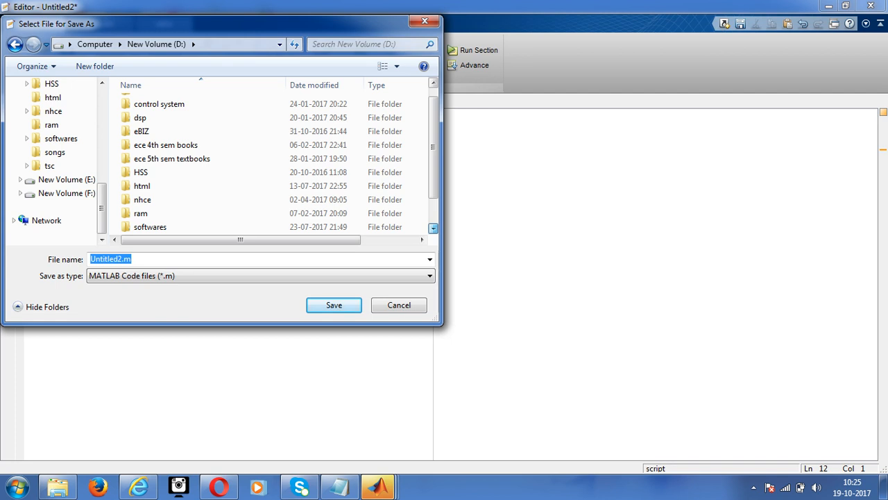
{"action": "double_click", "coordinate": [139, 229]}
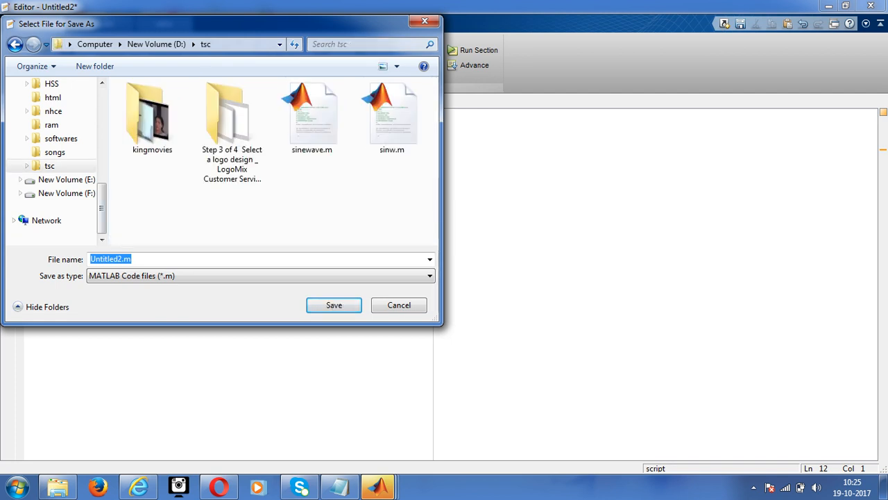
Name the file impulse.m and save, producing the con. impulse signal figure.
{"action": "left_click", "coordinate": [123, 259]}
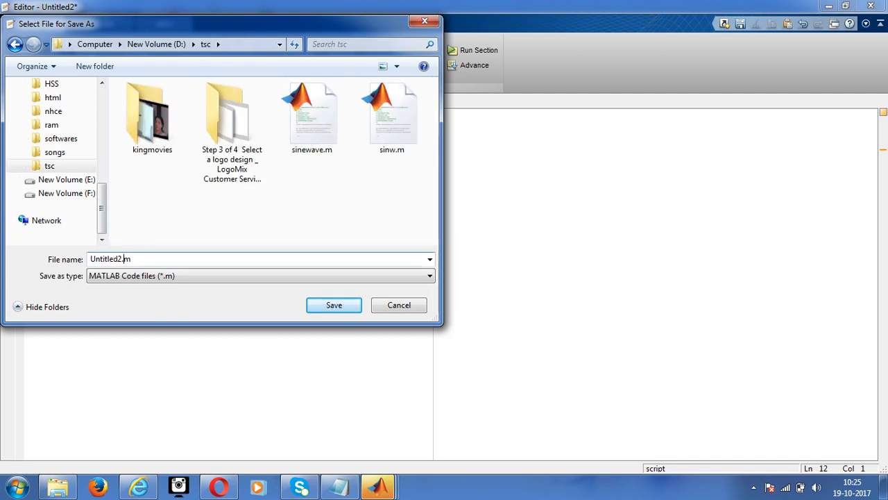
{"action": "key", "text": "BackSpace"}
{"action": "key", "text": "BackSpace"}
{"action": "key", "text": "BackSpace"}
{"action": "key", "text": "BackSpace"}
{"action": "key", "text": "BackSpace"}
{"action": "key", "text": "BackSpace"}
{"action": "type", "text": "impul"}
{"action": "type", "text": "se"}
{"action": "key", "text": "Return"}
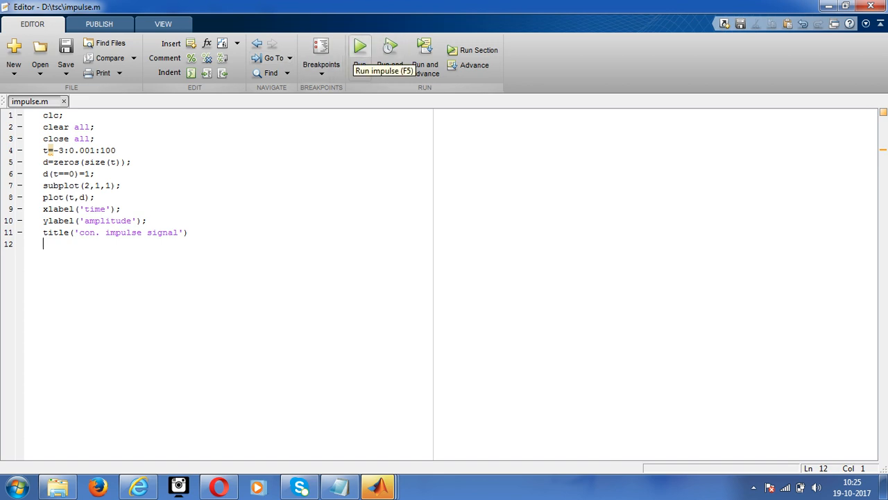
{"action": "left_click", "coordinate": [361, 48]}
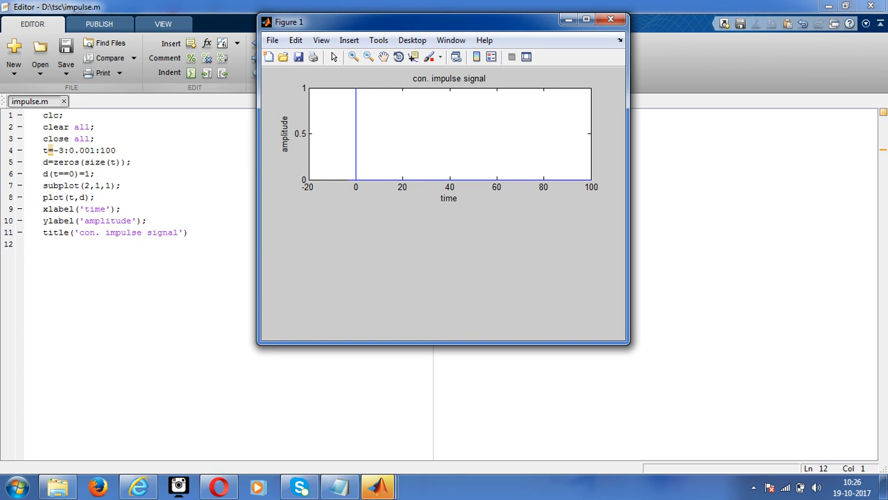
{"action": "left_click", "coordinate": [611, 19]}
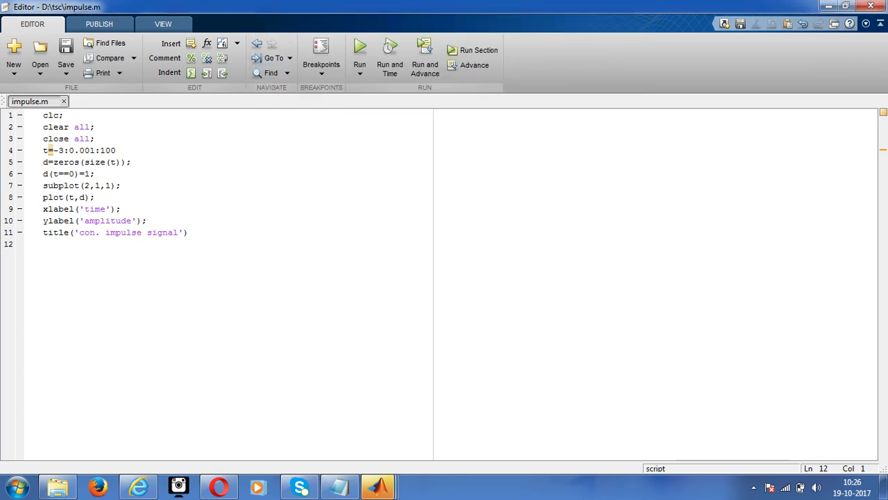
End the title line with ; and copy lines 4–11 as new lines 12–19.
{"action": "key", "text": "Left"}
{"action": "type", "text": ";"}
{"action": "key", "text": "shift+Up"}
{"action": "key", "text": "shift+Up"}
{"action": "key", "text": "shift+Up"}
{"action": "key", "text": "shift+Home"}
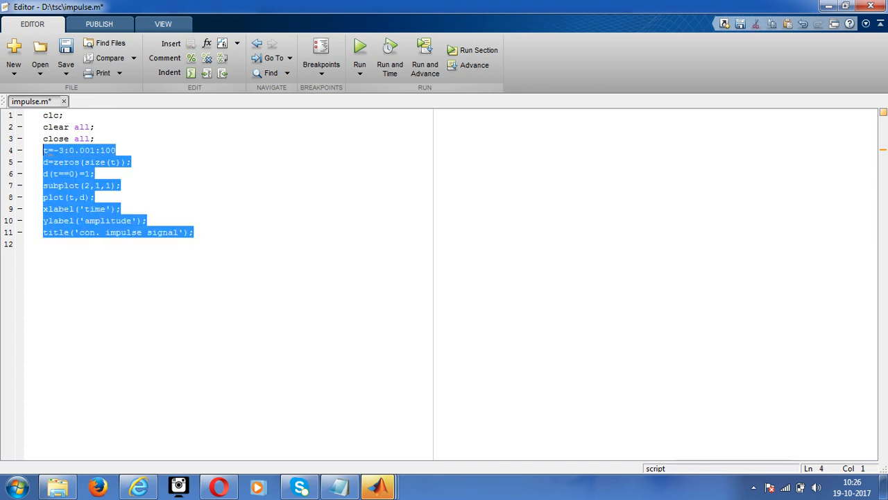
{"action": "key", "text": "Down"}
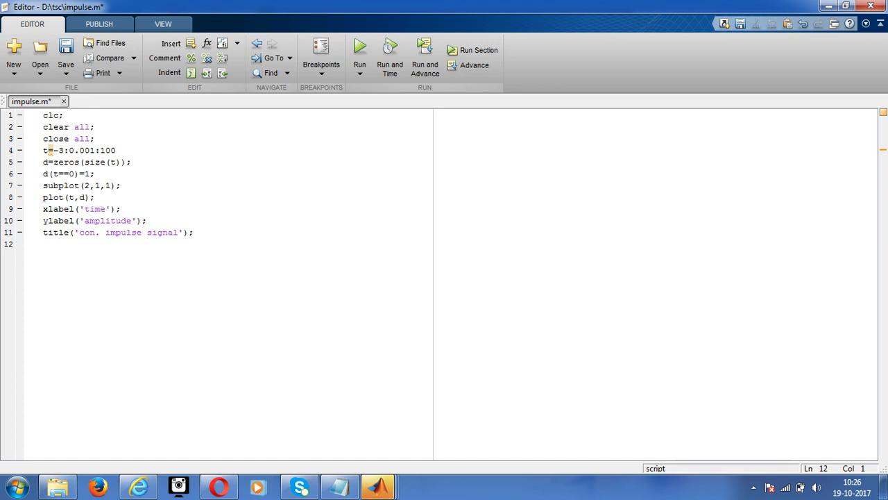
{"action": "type", "text": "t=-3:0.001:100 d=zeros(size(t)); d(t==0)=1; subplot(2,1,1); plot(t,d); xlabel('time'); ylabel('amplitude'); title('con. impulse signal');"}
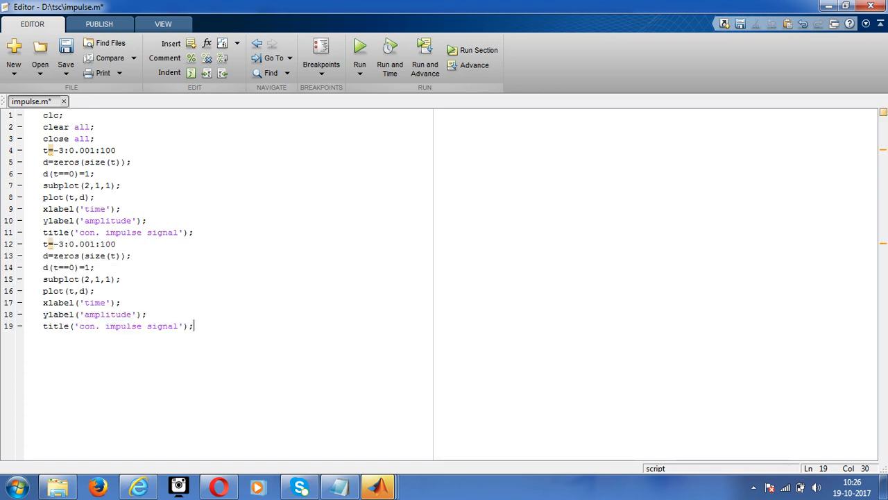
In the copy, replace plot with stem(t,d) and set subplot(2,1,2).
{"action": "left_click", "coordinate": [64, 290]}
{"action": "key", "text": "BackSpace"}
{"action": "key", "text": "BackSpace"}
{"action": "key", "text": "BackSpace"}
{"action": "type", "text": "ste"}
{"action": "type", "text": "m"}
{"action": "left_click", "coordinate": [111, 278]}
{"action": "key", "text": "BackSpace"}
{"action": "type", "text": "2"}
Save and run the updated impulse.m script from the editor.
{"action": "left_click", "coordinate": [65, 52]}
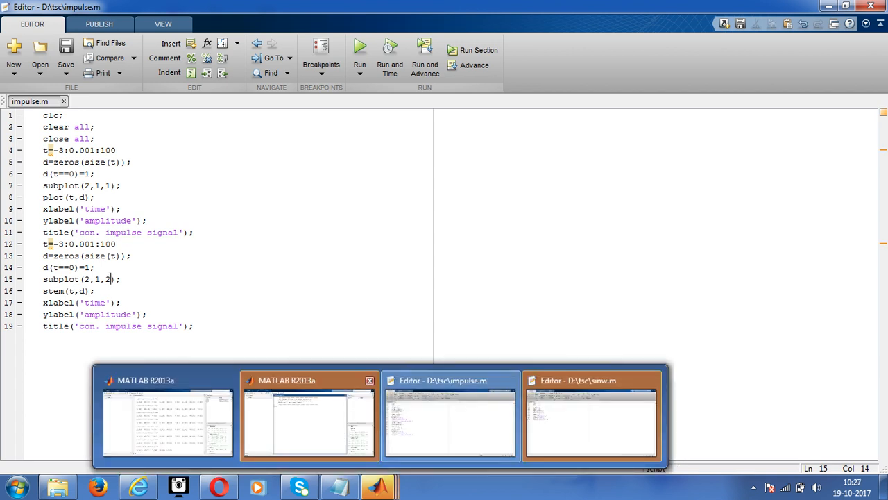
{"action": "left_click", "coordinate": [590, 420]}
{"action": "left_click", "coordinate": [450, 420]}
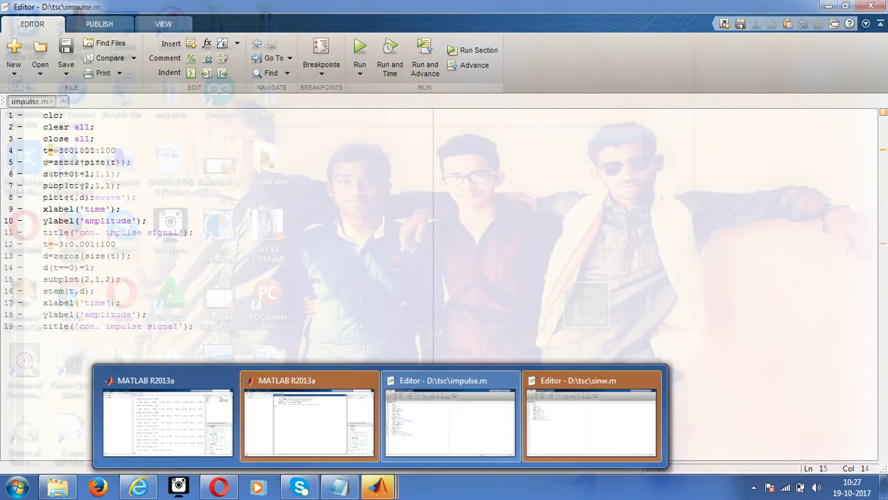
{"action": "left_click", "coordinate": [450, 417]}
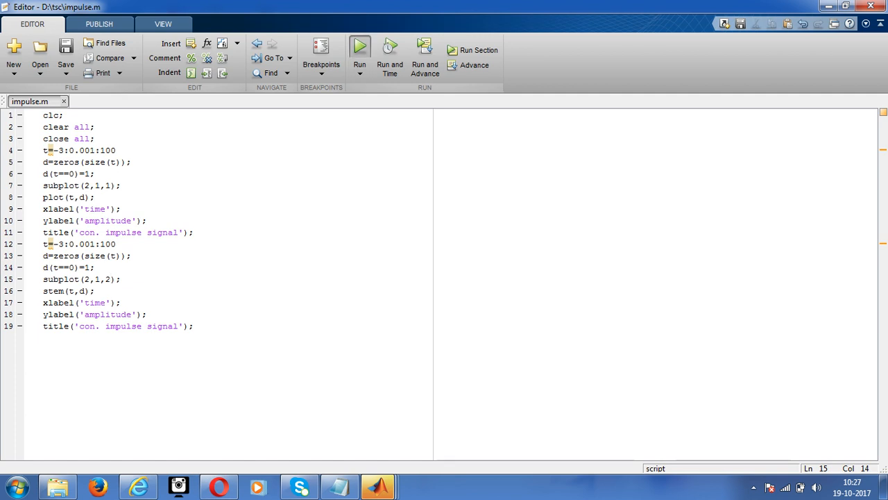
{"action": "left_click", "coordinate": [359, 48]}
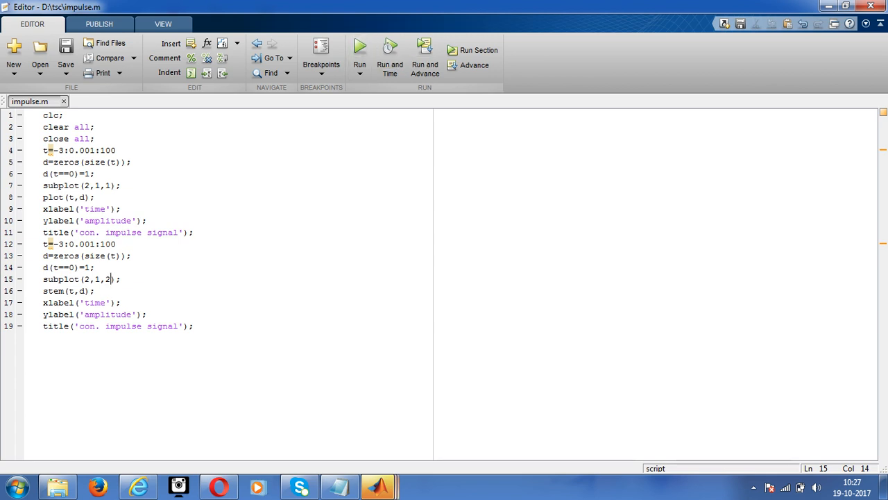
Bring the main MATLAB R2013a command window forward to watch the script output.
{"action": "left_click", "coordinate": [378, 487]}
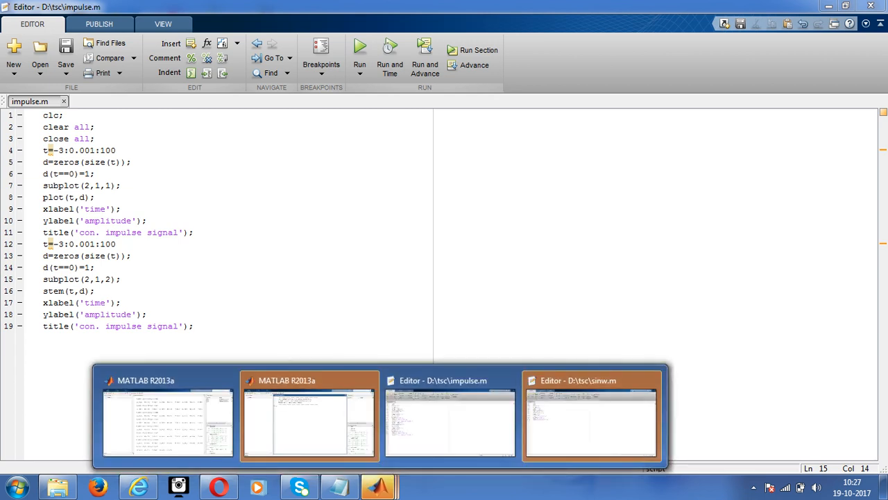
{"action": "left_click", "coordinate": [450, 422]}
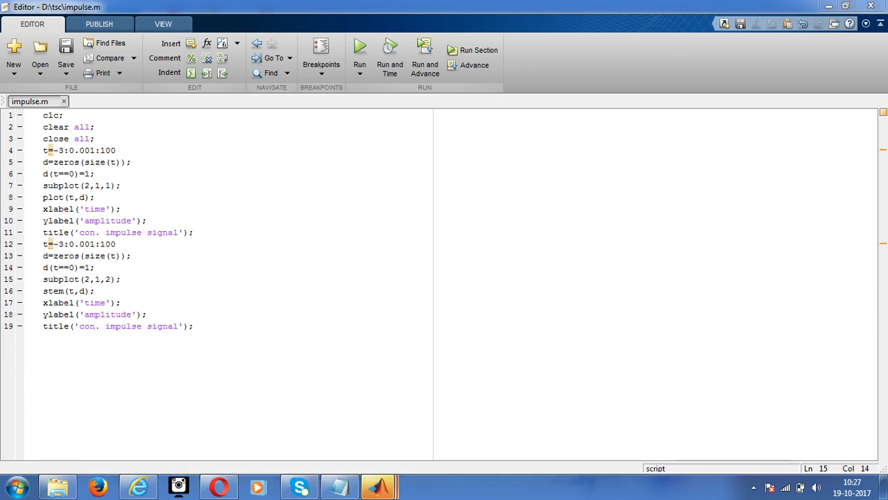
{"action": "left_click", "coordinate": [379, 487]}
{"action": "left_click", "coordinate": [309, 422]}
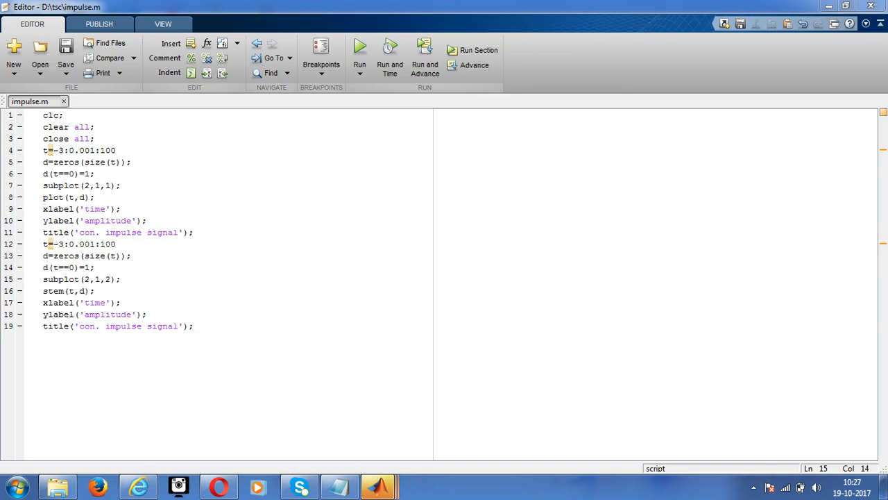
{"action": "left_click", "coordinate": [379, 487]}
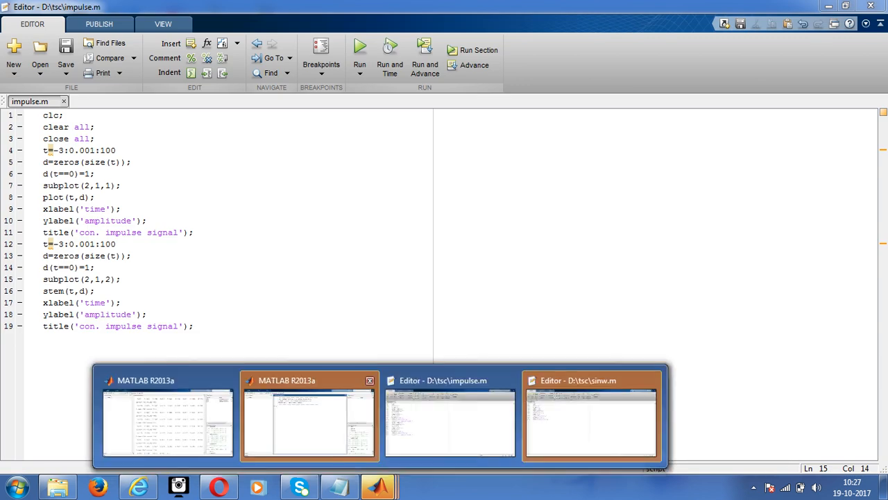
{"action": "left_click", "coordinate": [309, 422]}
{"action": "left_click", "coordinate": [168, 422]}
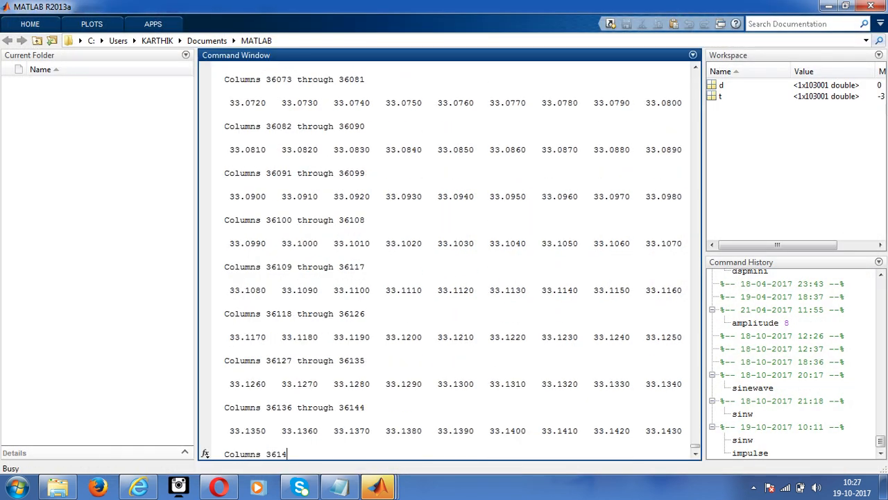